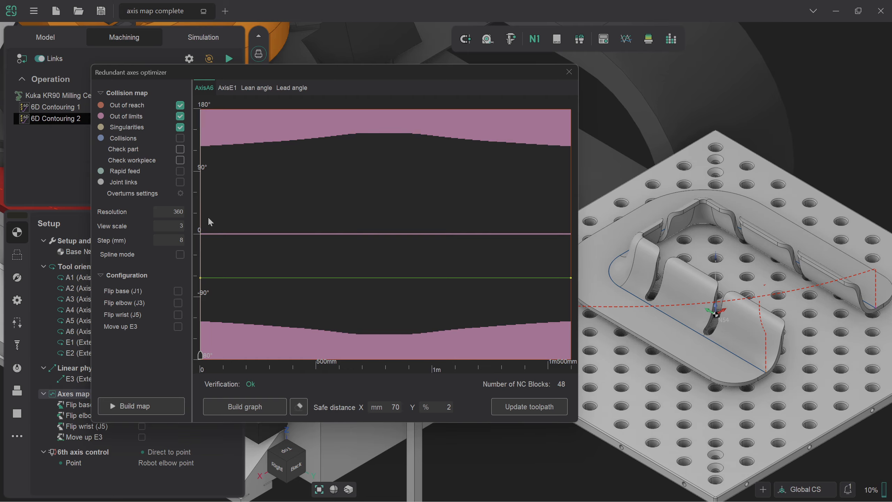
Build the lean angle map for 6D Contouring 2 and set both end points of its curve to 0°.
{"action": "left_click_drag", "start_coordinate": [281, 66], "coordinate": [258, 44]}
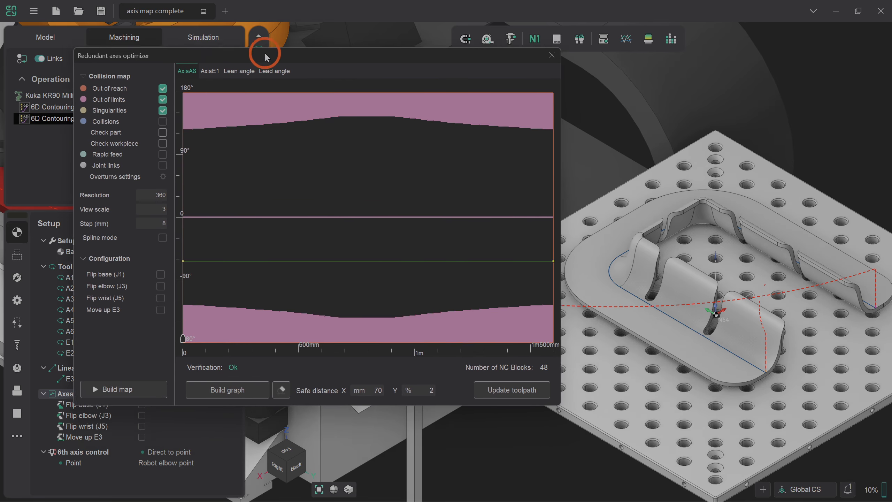
{"action": "left_click", "coordinate": [217, 169]}
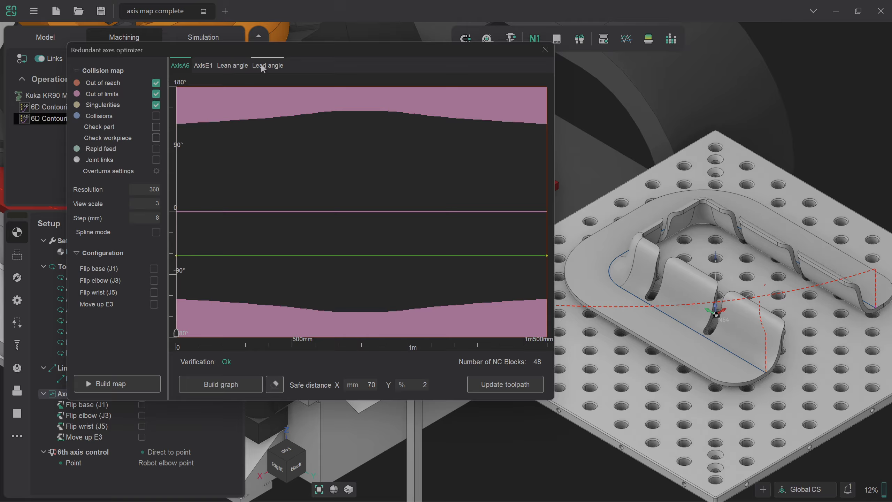
{"action": "left_click", "coordinate": [233, 66]}
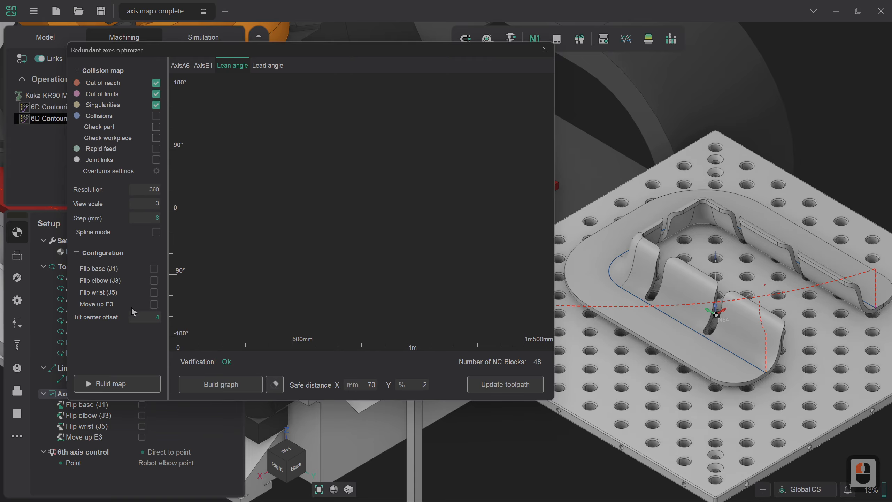
{"action": "left_click", "coordinate": [119, 383]}
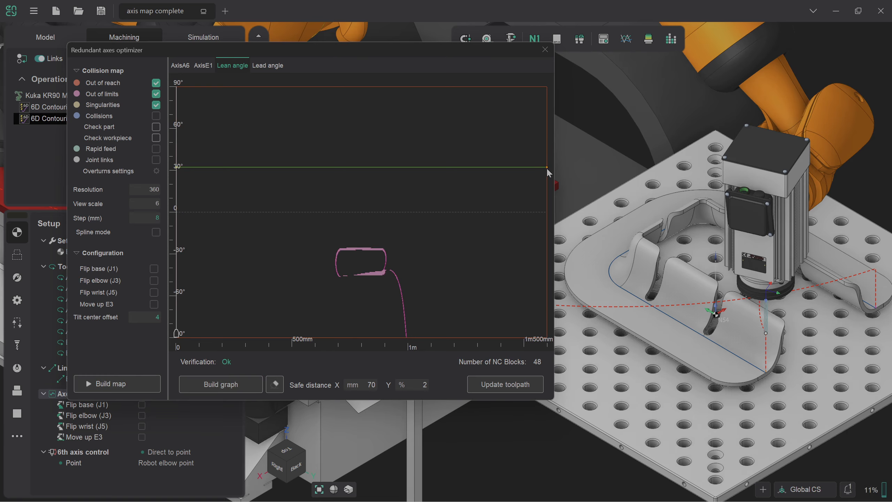
{"action": "left_click_drag", "start_coordinate": [546, 168], "coordinate": [547, 212]}
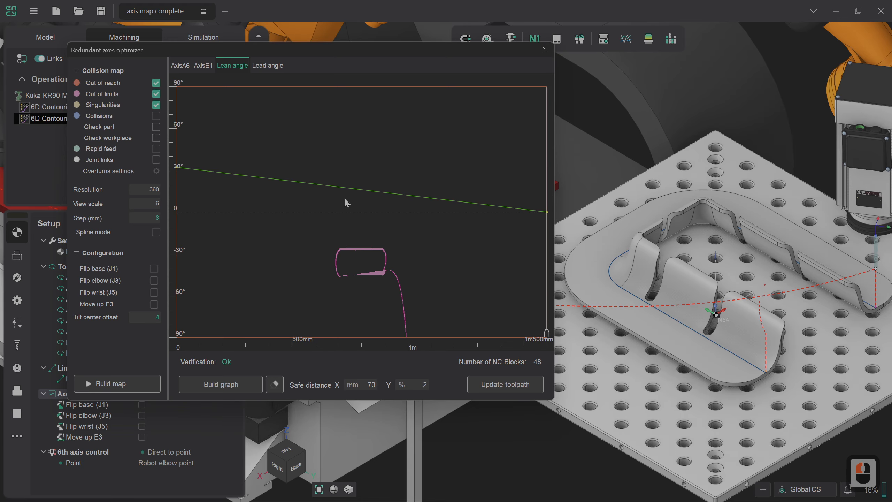
{"action": "left_click_drag", "start_coordinate": [178, 170], "coordinate": [177, 211]}
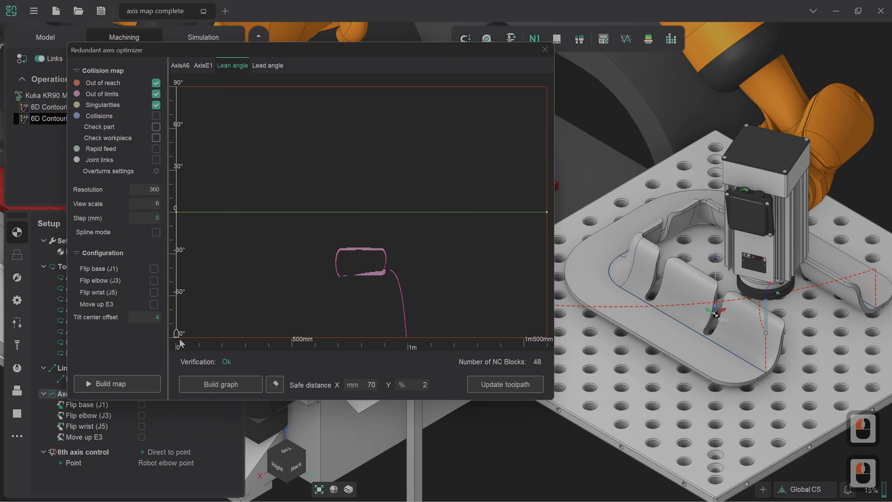
Add lean angle curve points of about 15° near 250 mm and about -15° near 800 mm, previewing the tool along the path.
{"action": "left_click_drag", "start_coordinate": [177, 334], "coordinate": [235, 340]}
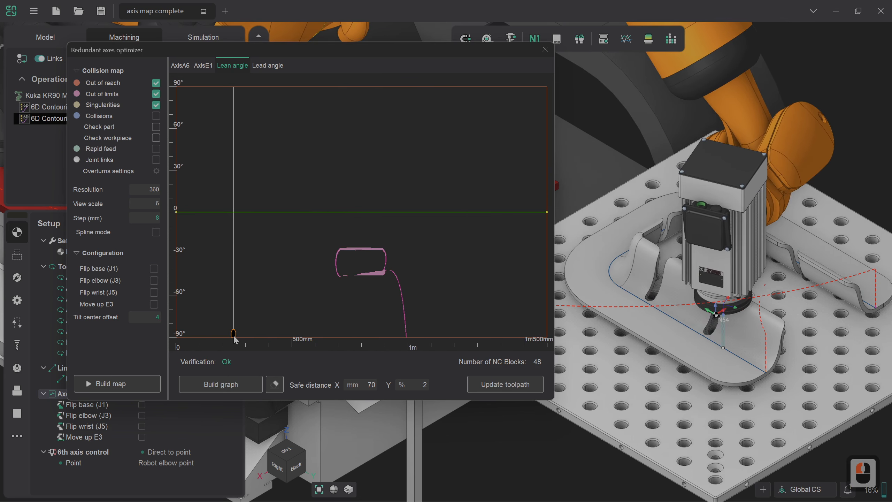
{"action": "left_click", "coordinate": [234, 213]}
{"action": "left_click_drag", "start_coordinate": [234, 213], "coordinate": [234, 190]}
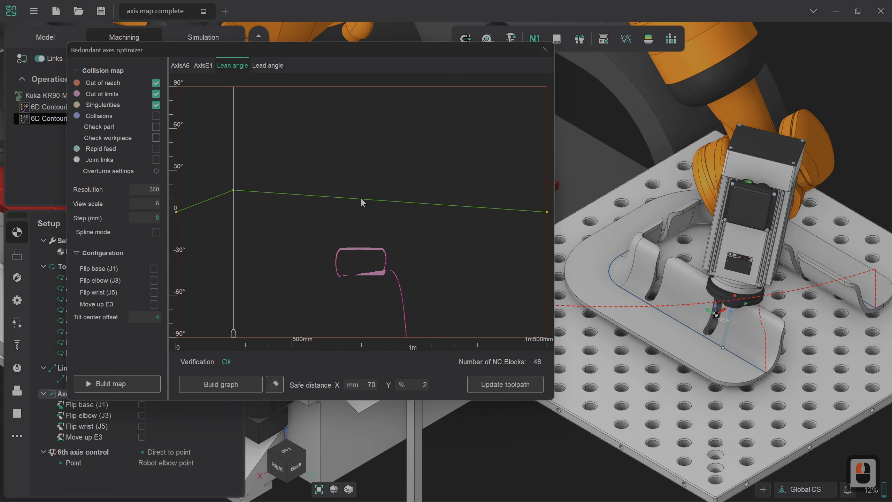
{"action": "left_click_drag", "start_coordinate": [362, 201], "coordinate": [360, 234]}
{"action": "left_click_drag", "start_coordinate": [360, 333], "coordinate": [263, 333]}
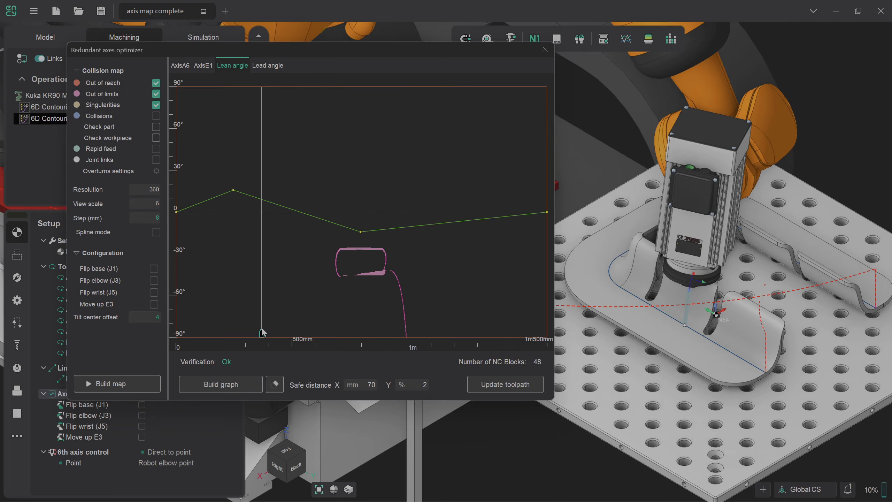
{"action": "left_click_drag", "start_coordinate": [263, 332], "coordinate": [183, 333]}
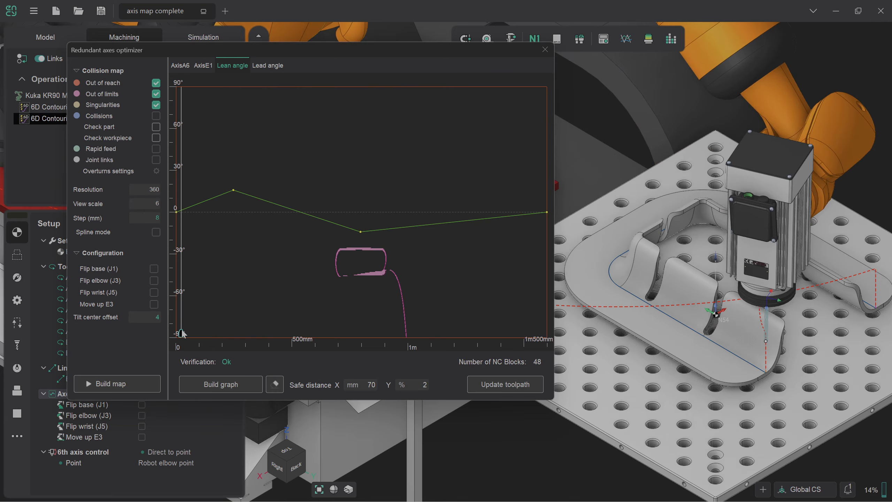
{"action": "left_click", "coordinate": [181, 330]}
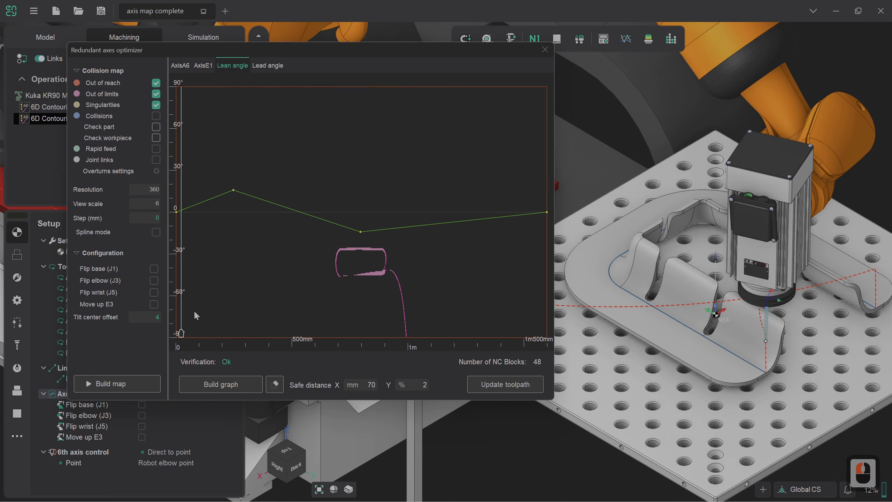
Build the collision map and the graph for the lead angle.
{"action": "left_click", "coordinate": [271, 67]}
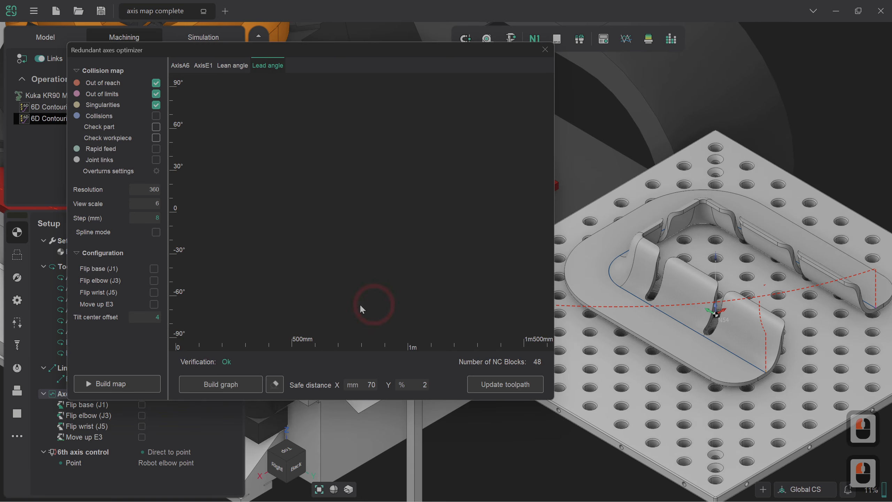
{"action": "left_click", "coordinate": [128, 383]}
{"action": "left_click", "coordinate": [199, 385]}
{"action": "left_click", "coordinate": [275, 384]}
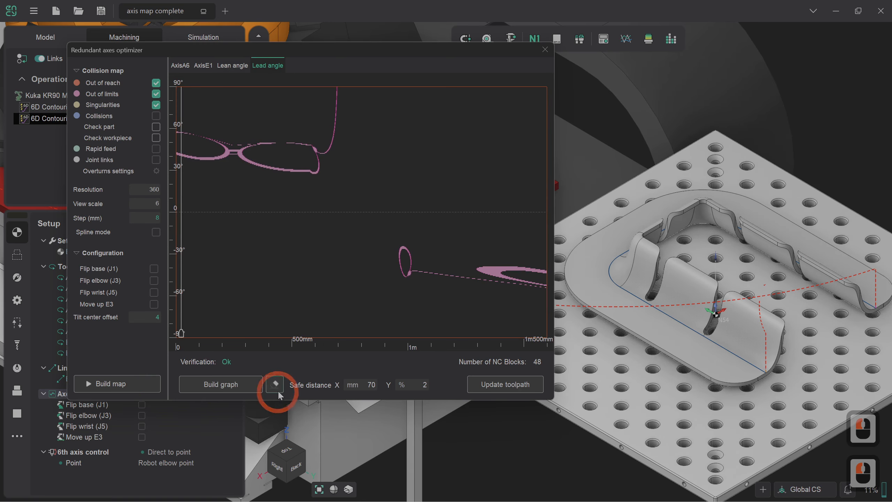
{"action": "left_click", "coordinate": [223, 384]}
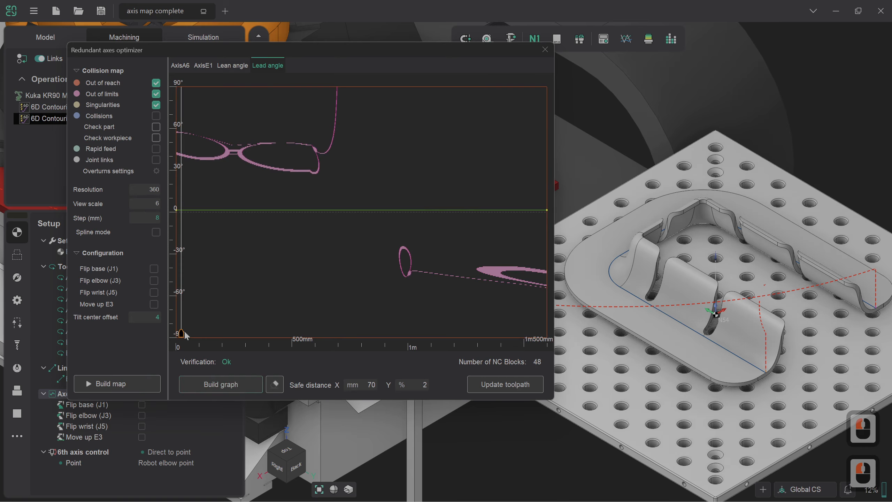
Add lead angle curve points of about -27° near 230 mm and about 21° near 1 m, and preview the whole path.
{"action": "left_click_drag", "start_coordinate": [185, 332], "coordinate": [213, 334]}
{"action": "left_click", "coordinate": [223, 213]}
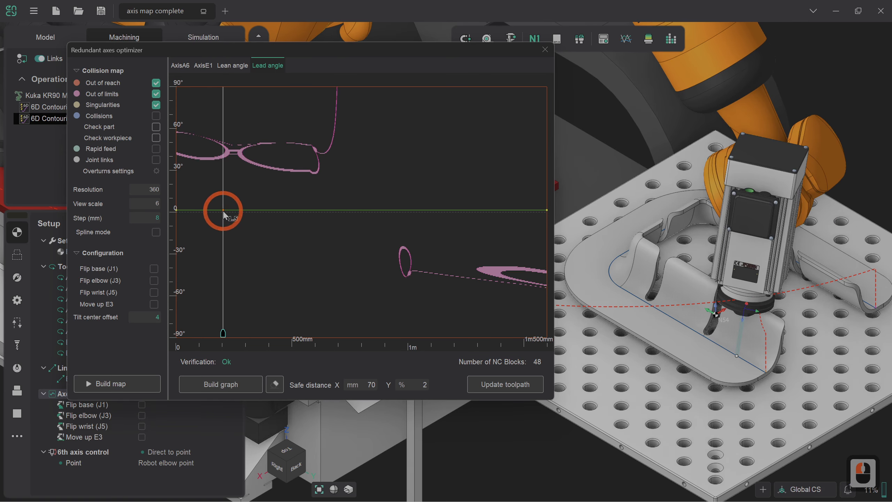
{"action": "left_click_drag", "start_coordinate": [224, 217], "coordinate": [230, 250]}
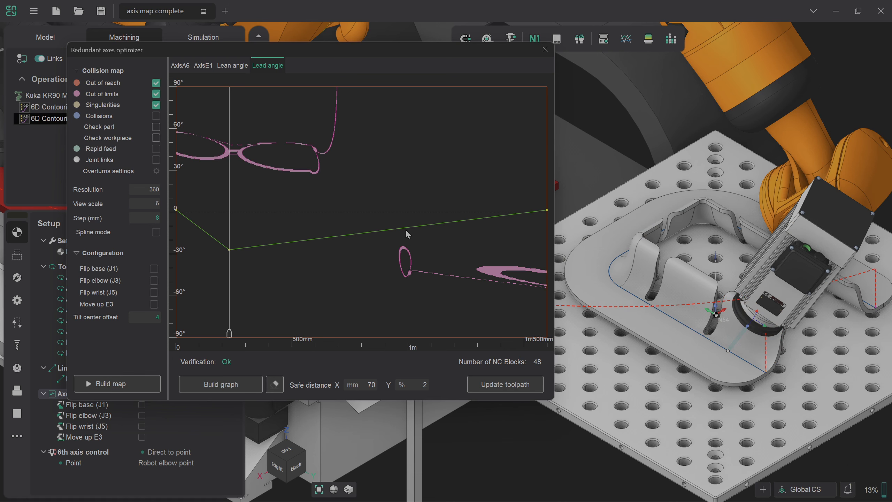
{"action": "left_click_drag", "start_coordinate": [406, 232], "coordinate": [410, 182]}
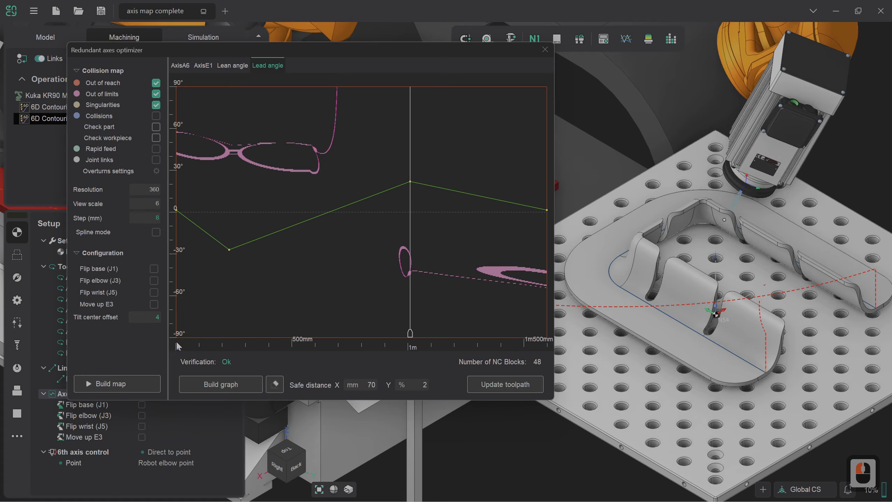
{"action": "mouse_move", "coordinate": [177, 344]}
{"action": "left_mouse_down"}
{"action": "mouse_move", "coordinate": [179, 336]}
{"action": "mouse_move", "coordinate": [541, 371]}
{"action": "left_mouse_up"}
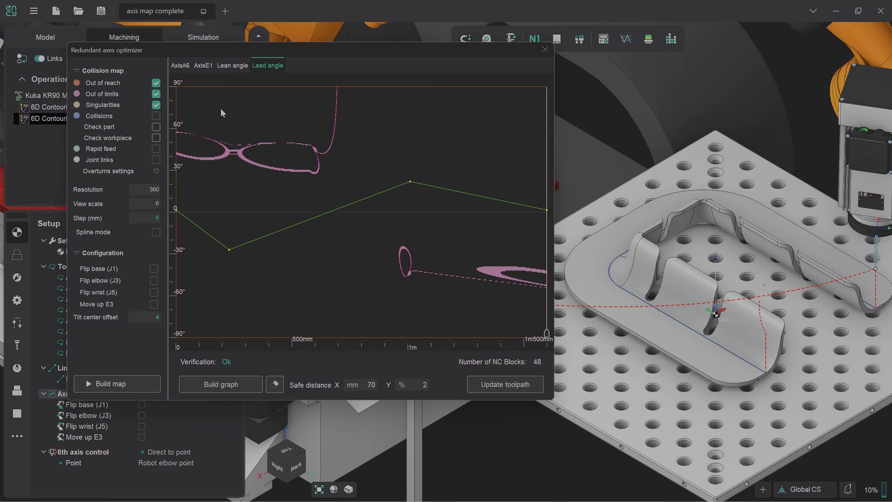
Rebuild the AxisA6 map with Collisions, Check part and Check workpiece enabled.
{"action": "left_click", "coordinate": [183, 66]}
{"action": "left_click", "coordinate": [364, 227]}
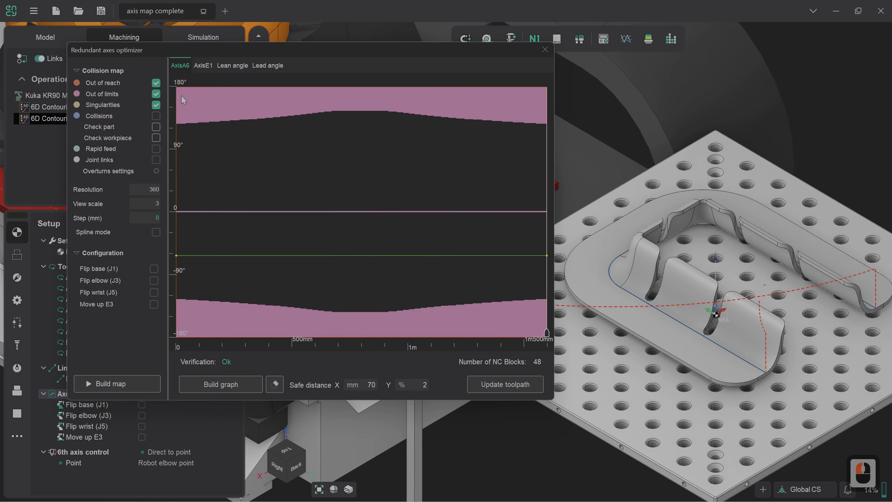
{"action": "left_click", "coordinate": [157, 117]}
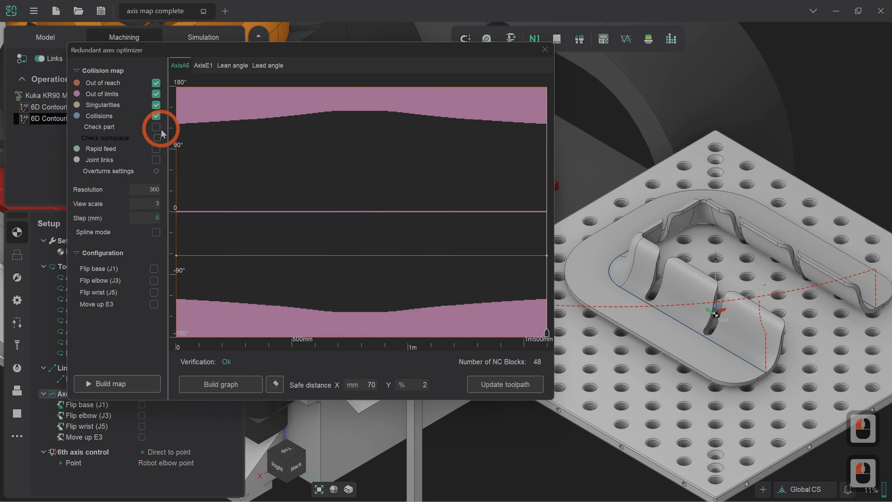
{"action": "left_click", "coordinate": [157, 127]}
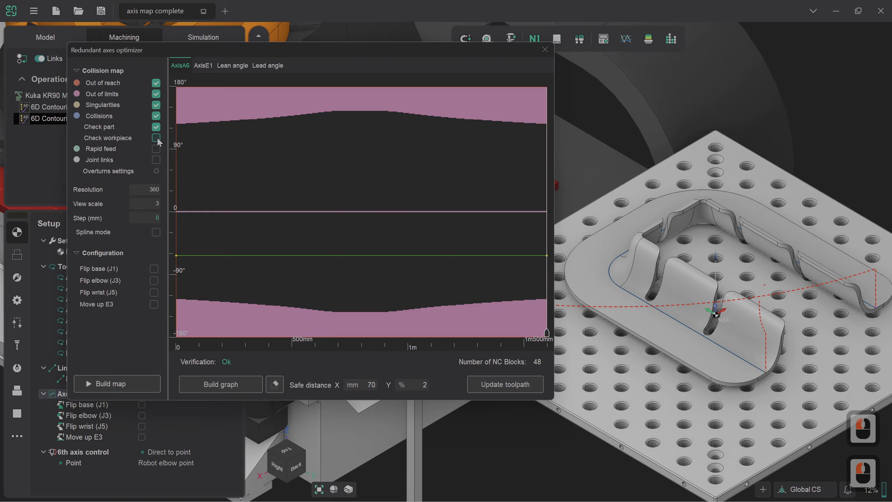
{"action": "left_click", "coordinate": [157, 138]}
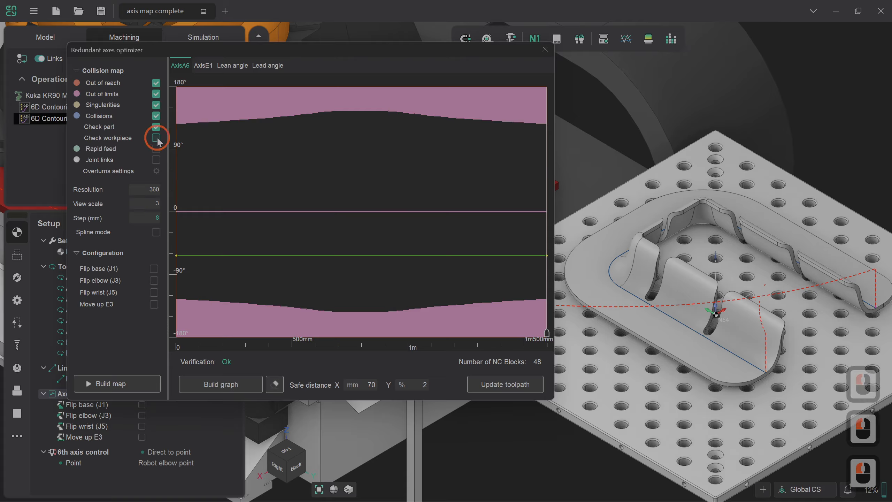
{"action": "left_click", "coordinate": [123, 384]}
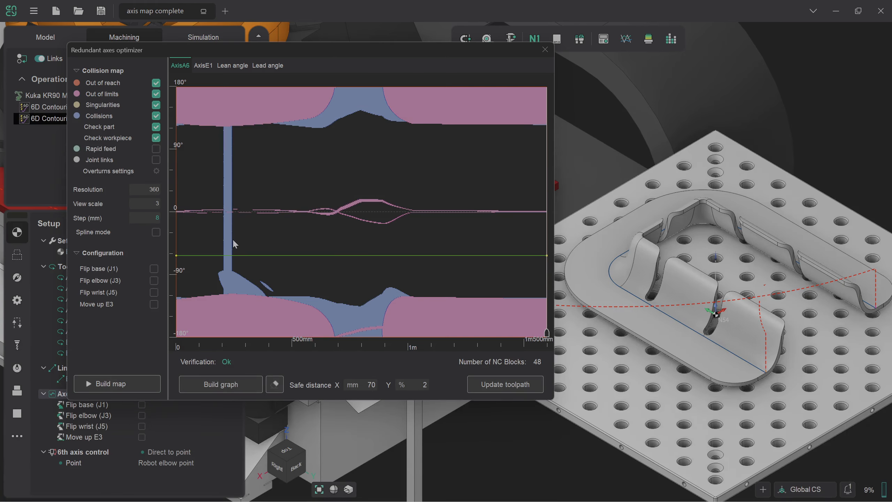
Inspect the tool against the part near the vertical collision zone of the AxisA6 map and update the toolpath.
{"action": "left_click_drag", "start_coordinate": [182, 341], "coordinate": [219, 345]}
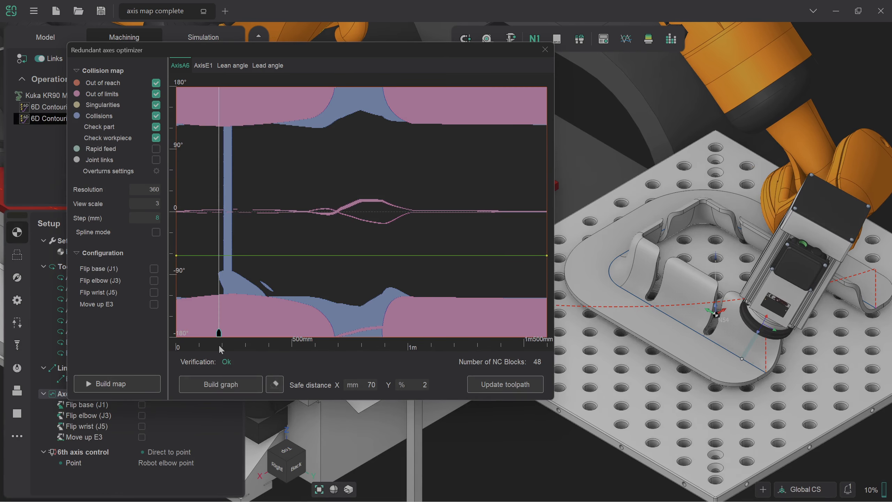
{"action": "mouse_move", "coordinate": [746, 335]}
{"action": "left_mouse_down"}
{"action": "mouse_move", "coordinate": [725, 351]}
{"action": "mouse_move", "coordinate": [678, 316]}
{"action": "mouse_move", "coordinate": [686, 318]}
{"action": "left_mouse_up"}
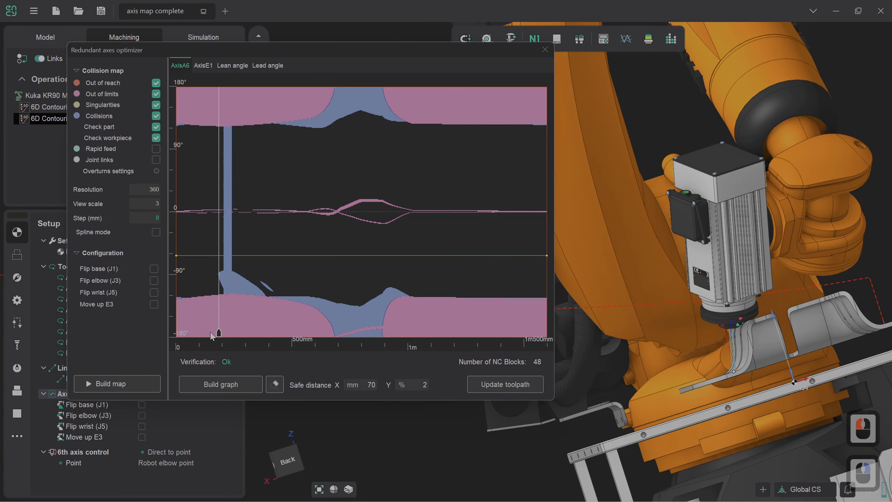
{"action": "mouse_move", "coordinate": [219, 333]}
{"action": "left_mouse_down"}
{"action": "mouse_move", "coordinate": [447, 354]}
{"action": "mouse_move", "coordinate": [175, 352]}
{"action": "left_mouse_up"}
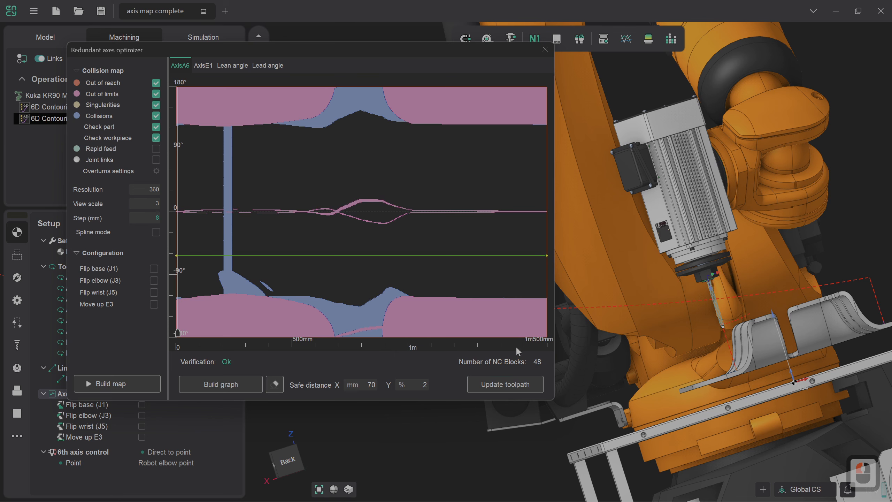
{"action": "left_click_drag", "start_coordinate": [661, 421], "coordinate": [685, 431]}
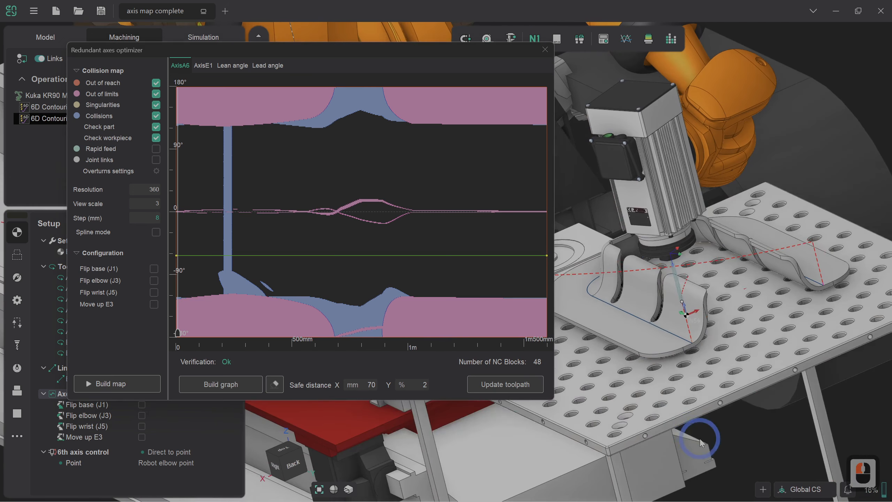
{"action": "left_click", "coordinate": [503, 385]}
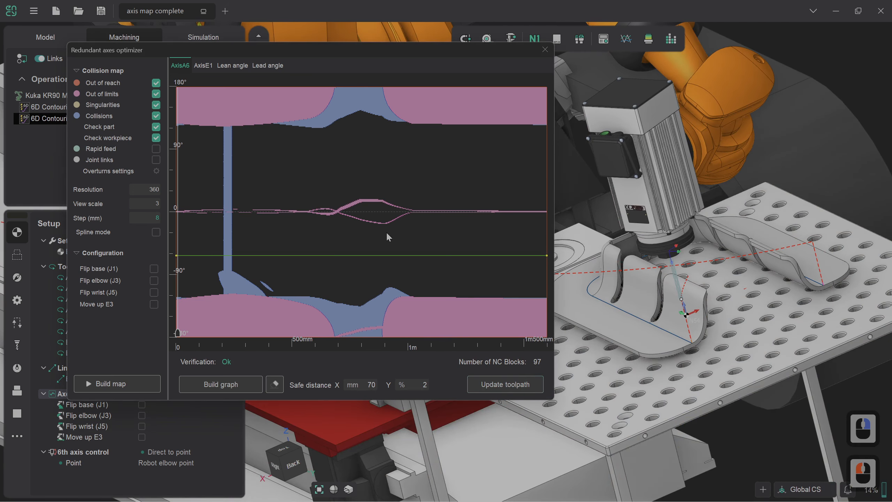
Rebuild the lean angle map with Collisions, Check part and Check workpiece enabled.
{"action": "left_click", "coordinate": [231, 66]}
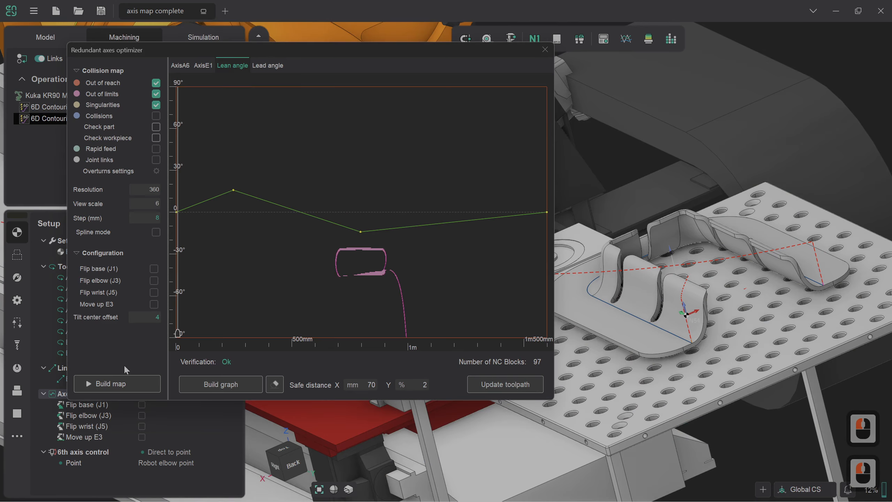
{"action": "left_click", "coordinate": [156, 116]}
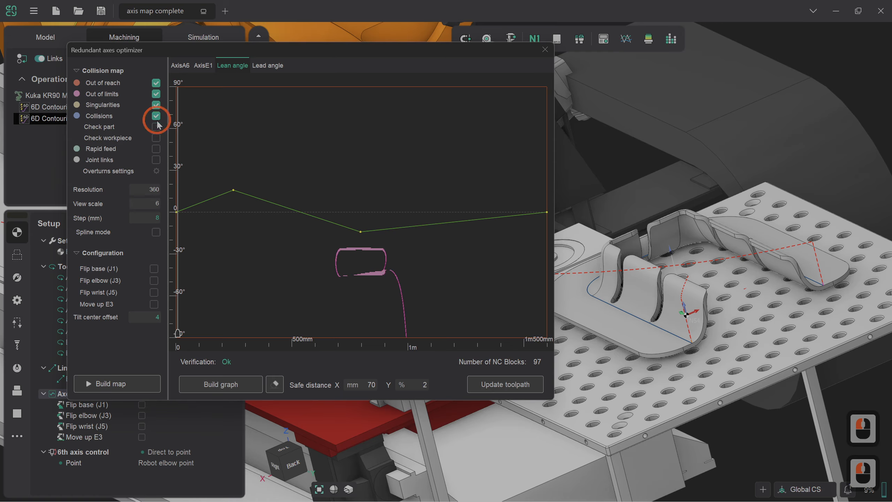
{"action": "left_click", "coordinate": [155, 127]}
{"action": "left_click", "coordinate": [156, 137]}
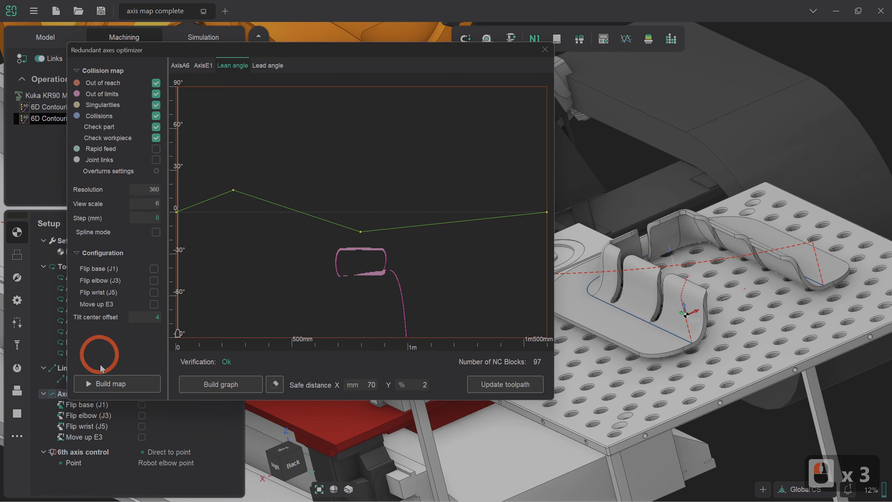
{"action": "left_click", "coordinate": [109, 384]}
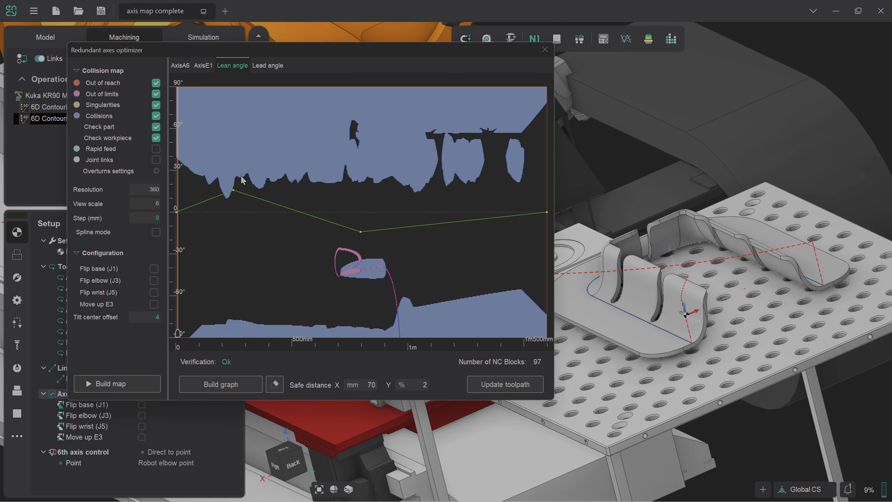
Lower the lean angle point near 250 mm to about -8°, update the toolpath and preview the tool through to the path's end.
{"action": "left_click", "coordinate": [233, 190]}
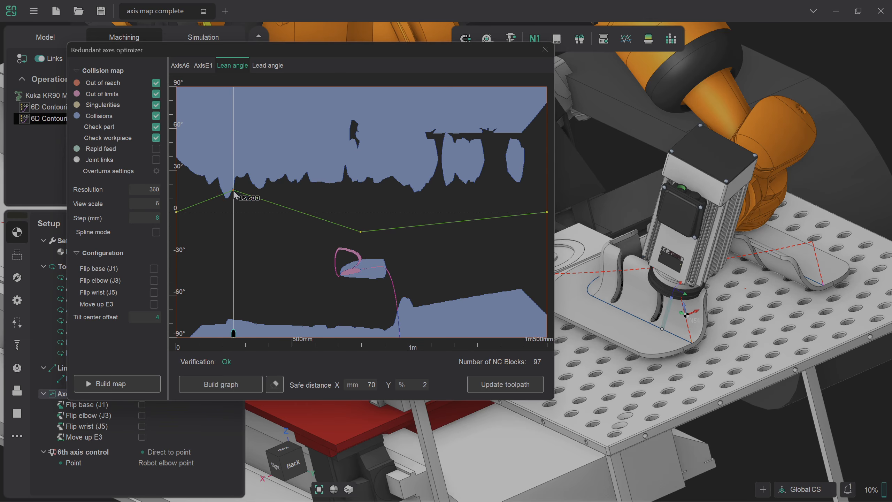
{"action": "left_click_drag", "start_coordinate": [235, 193], "coordinate": [237, 223]}
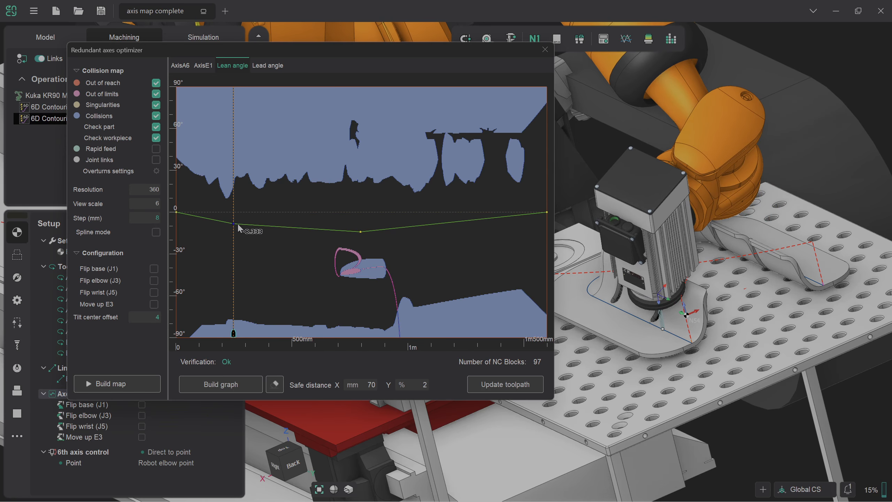
{"action": "left_click", "coordinate": [501, 386]}
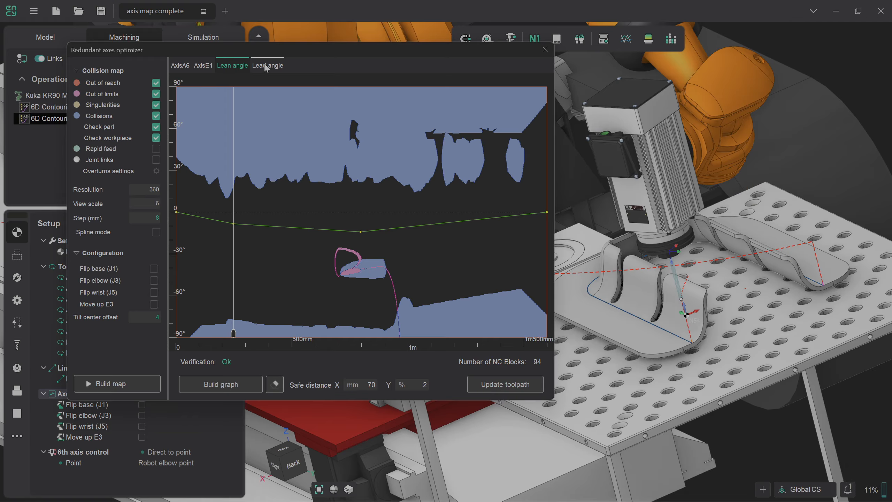
{"action": "mouse_move", "coordinate": [234, 334]}
{"action": "left_mouse_down"}
{"action": "mouse_move", "coordinate": [187, 340]}
{"action": "mouse_move", "coordinate": [555, 382]}
{"action": "left_mouse_up"}
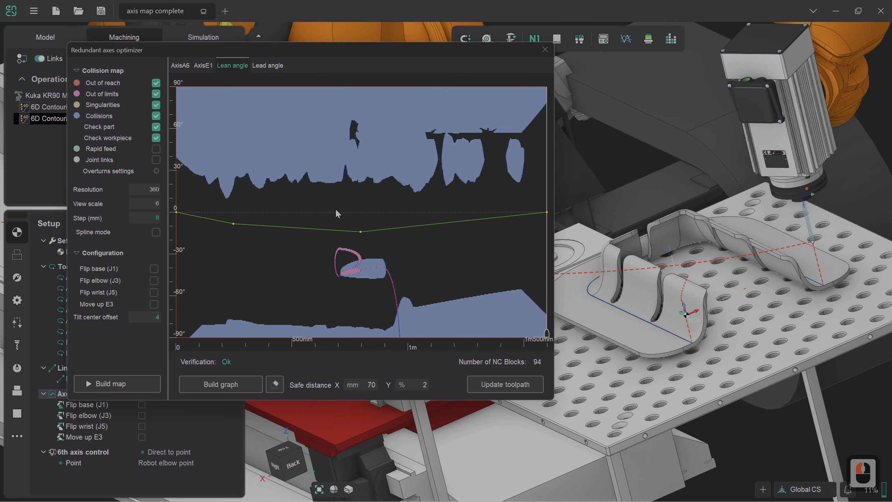